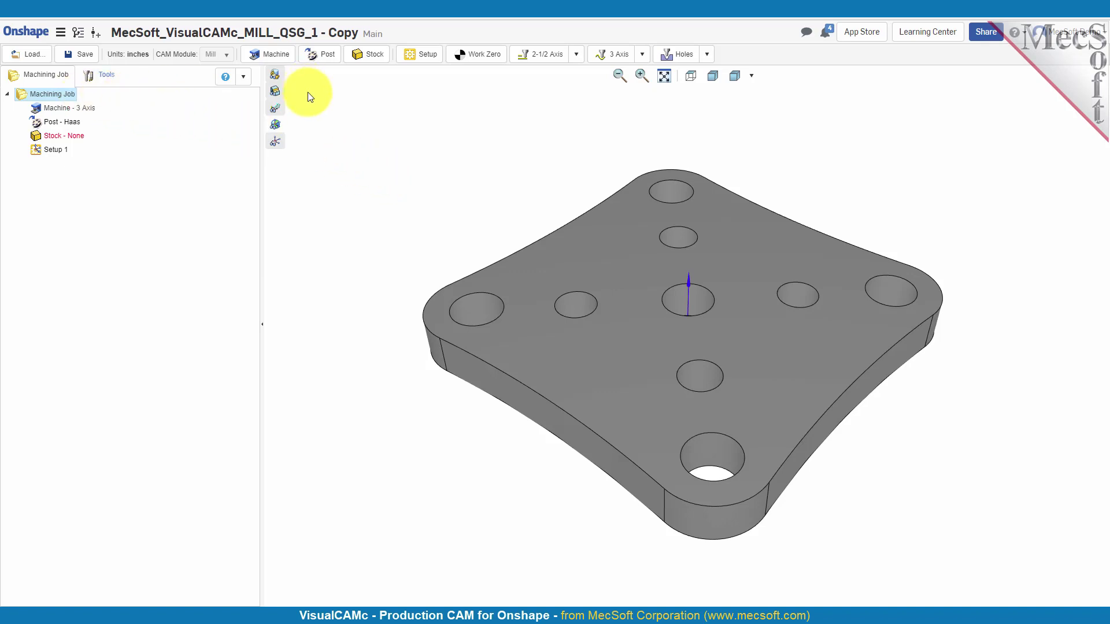
Review the machine's cutting direction settings and coordinate axes with the part hidden, leaving the settings as they are
click(276, 57)
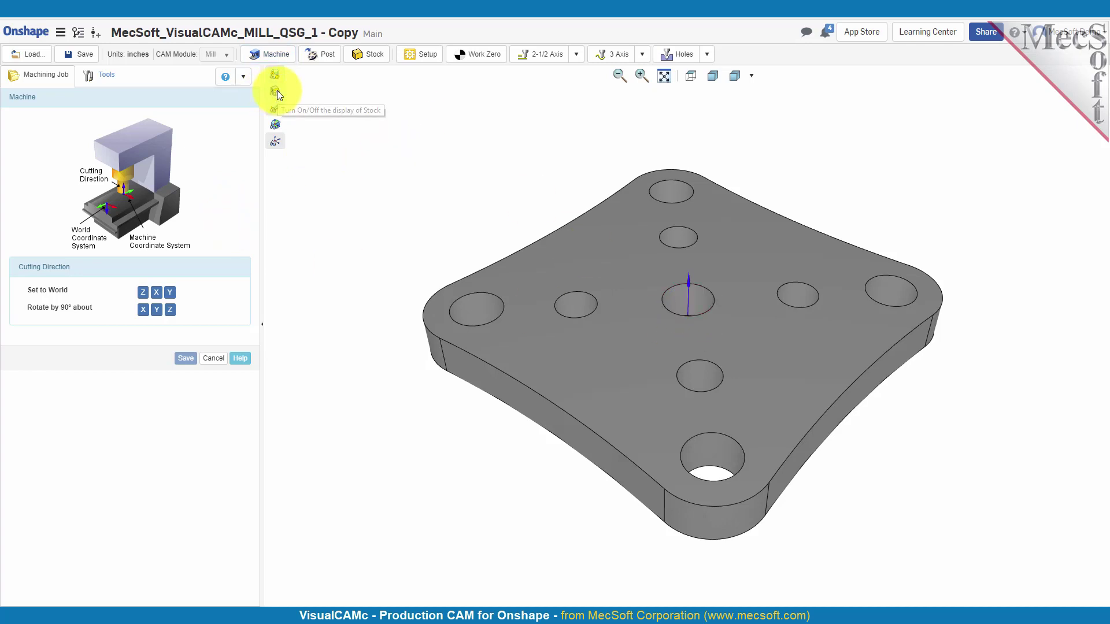
click(275, 76)
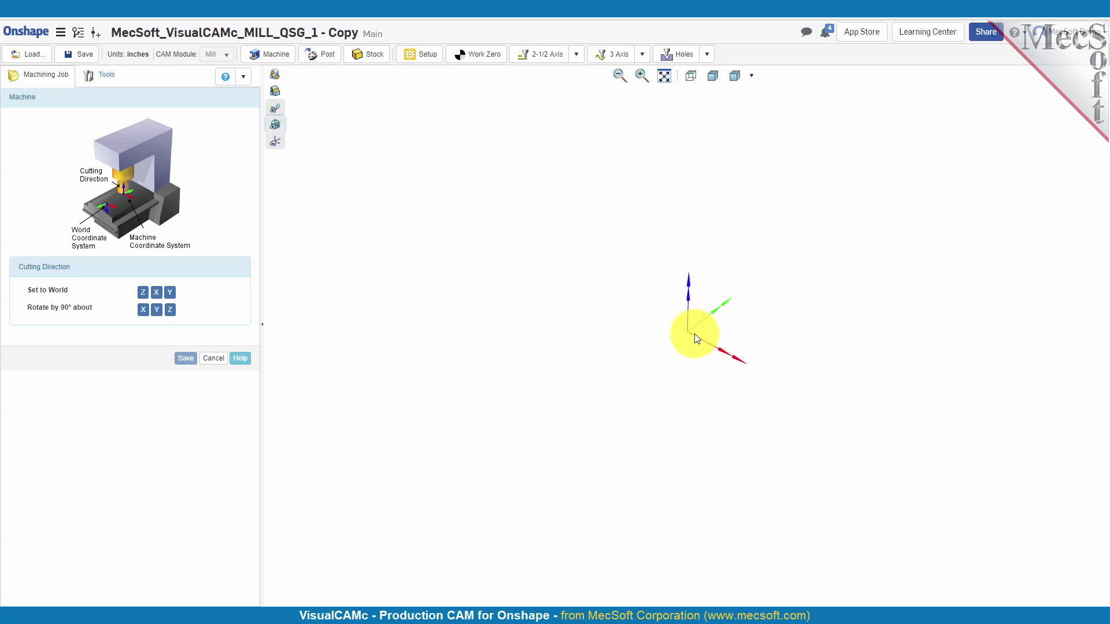
click(213, 359)
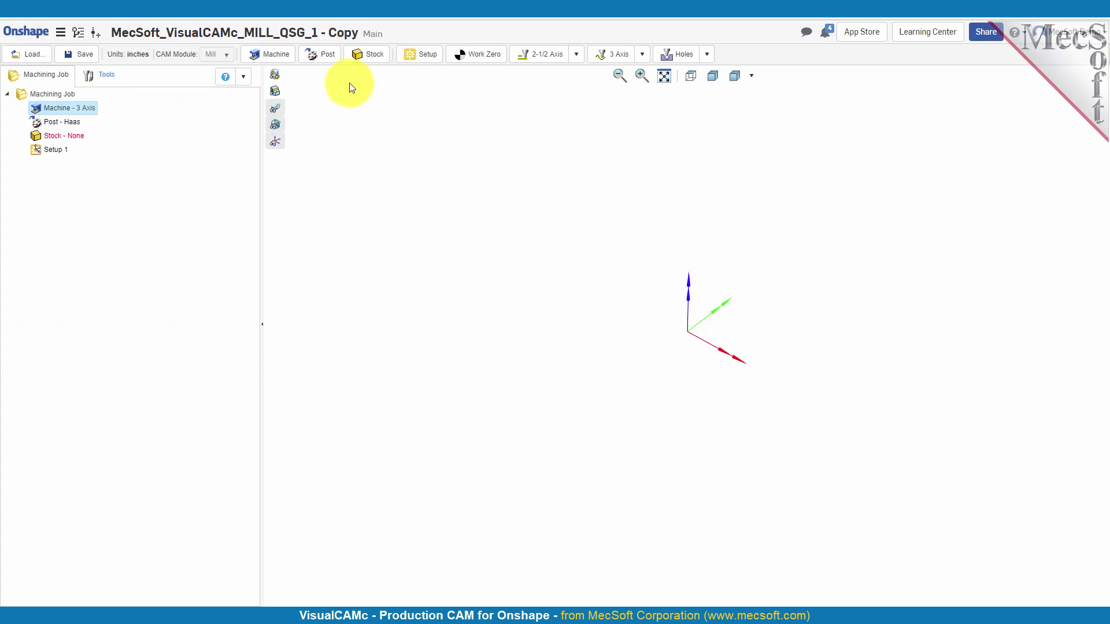
Browse the default post-processors available for the job without adding any
click(327, 58)
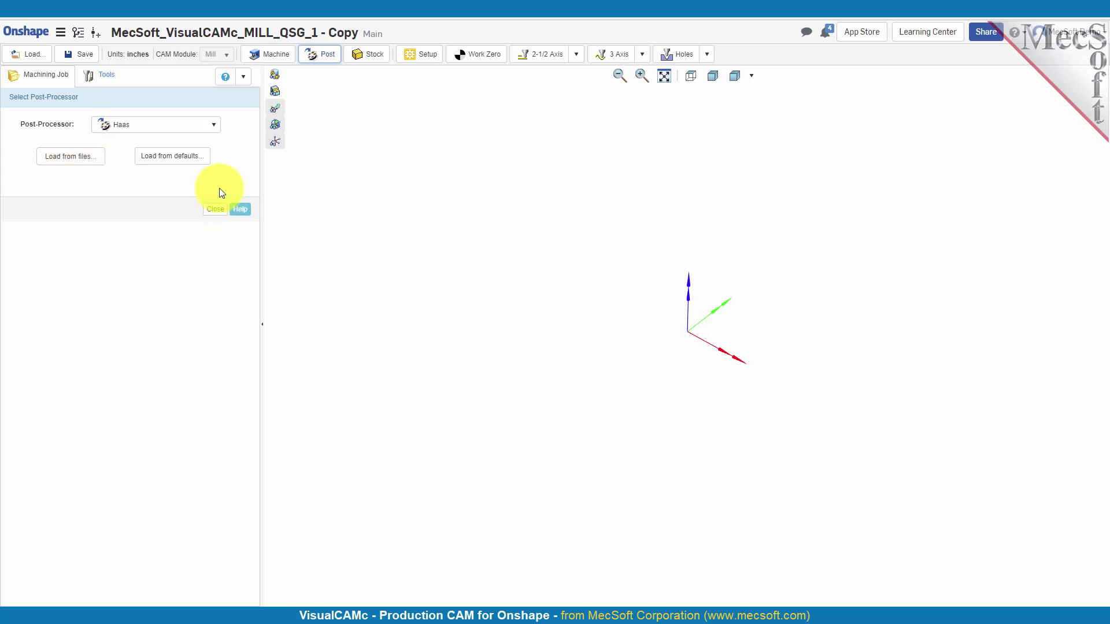
click(182, 169)
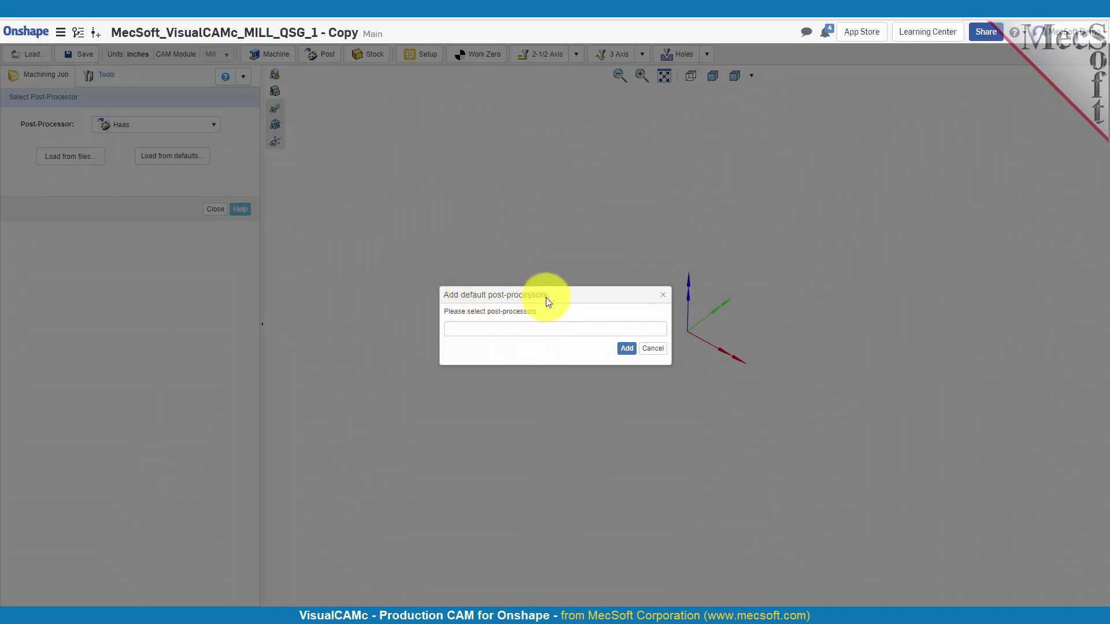
click(573, 330)
scroll(577, 414, down, 3)
scroll(575, 414, down, 20)
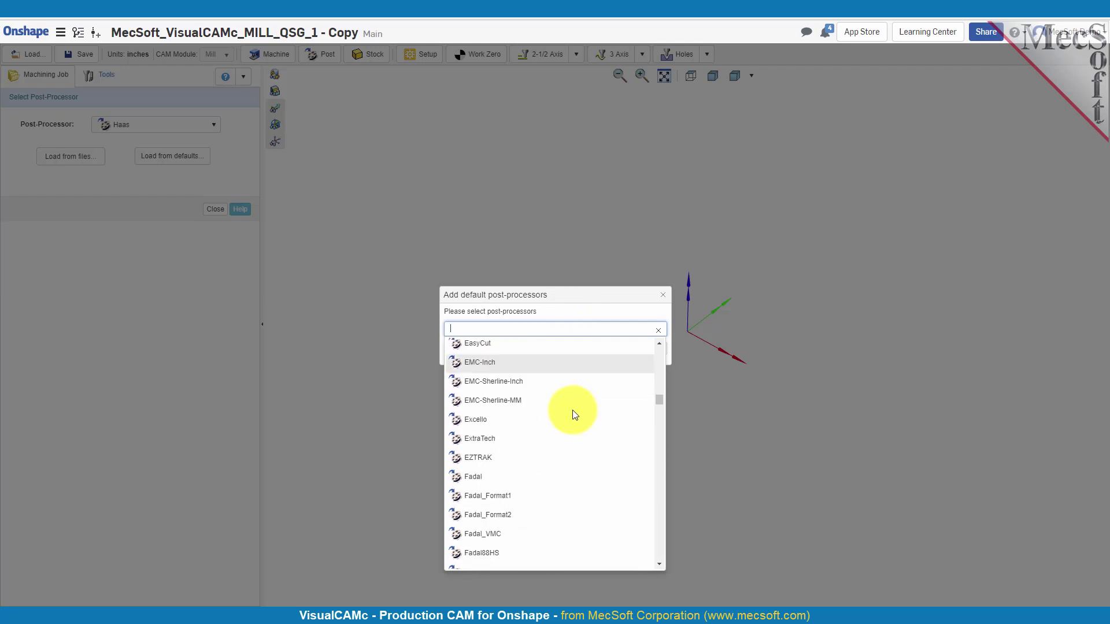
scroll(572, 414, up, 10)
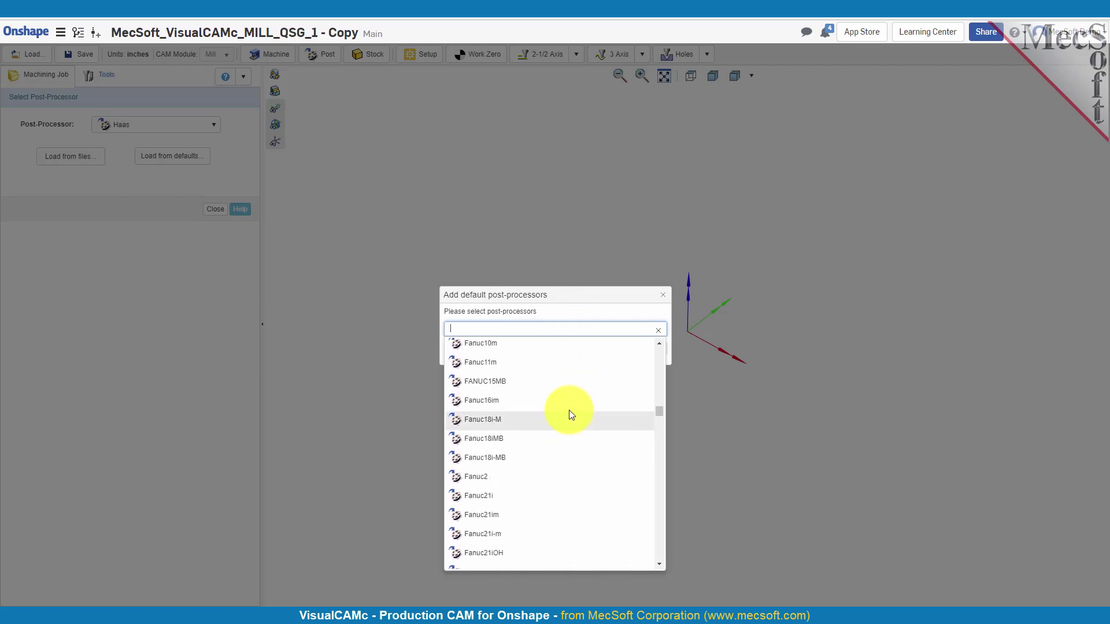
scroll(570, 414, up, 8)
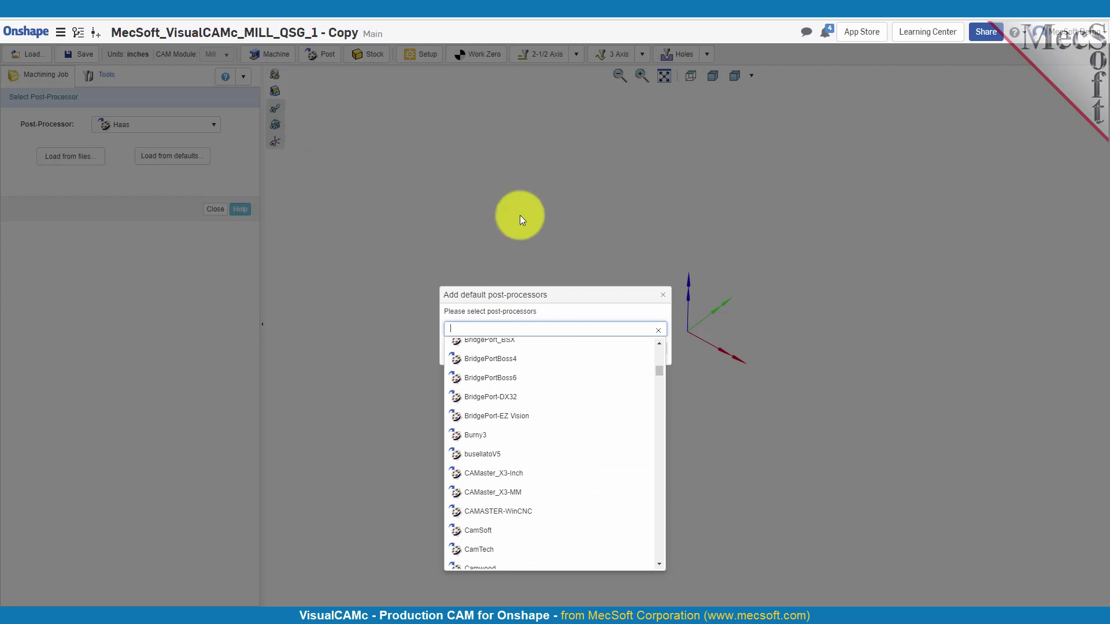
click(575, 303)
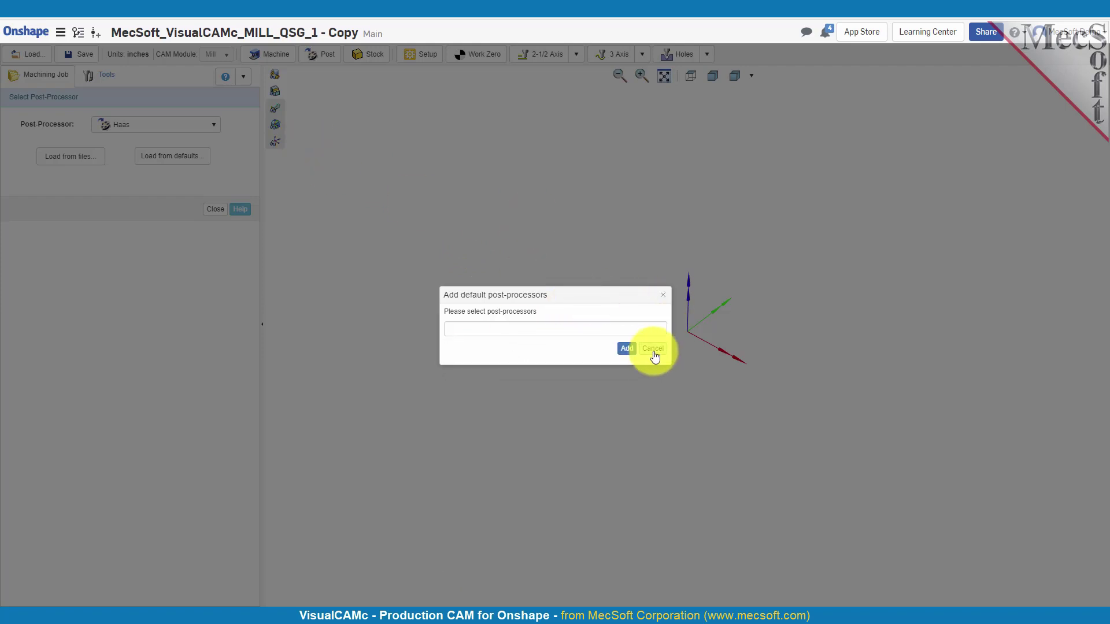
click(653, 349)
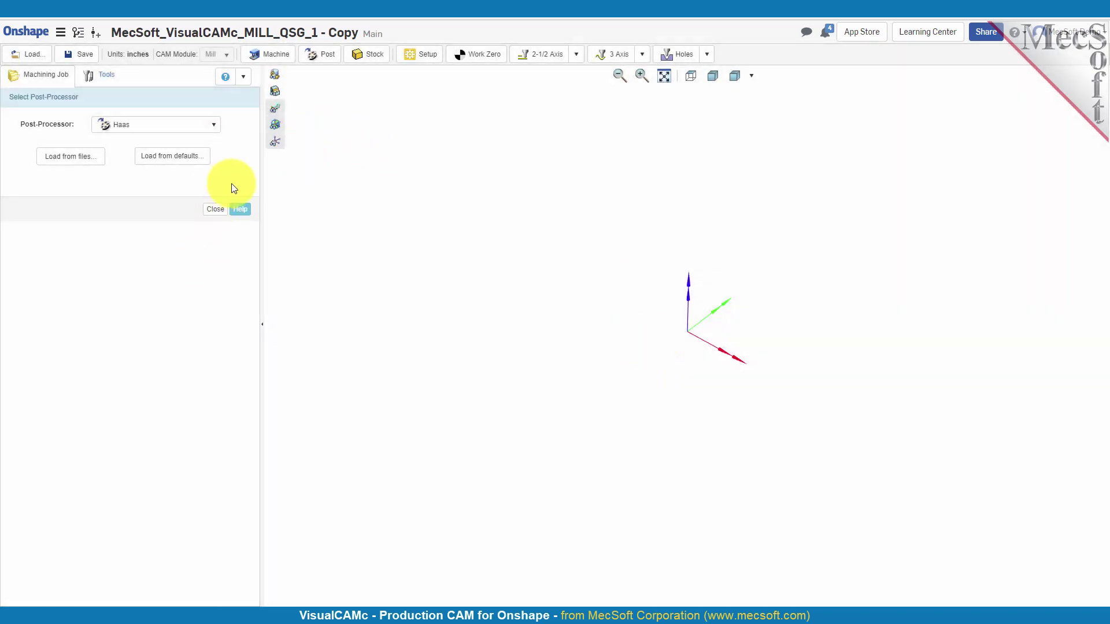
click(217, 210)
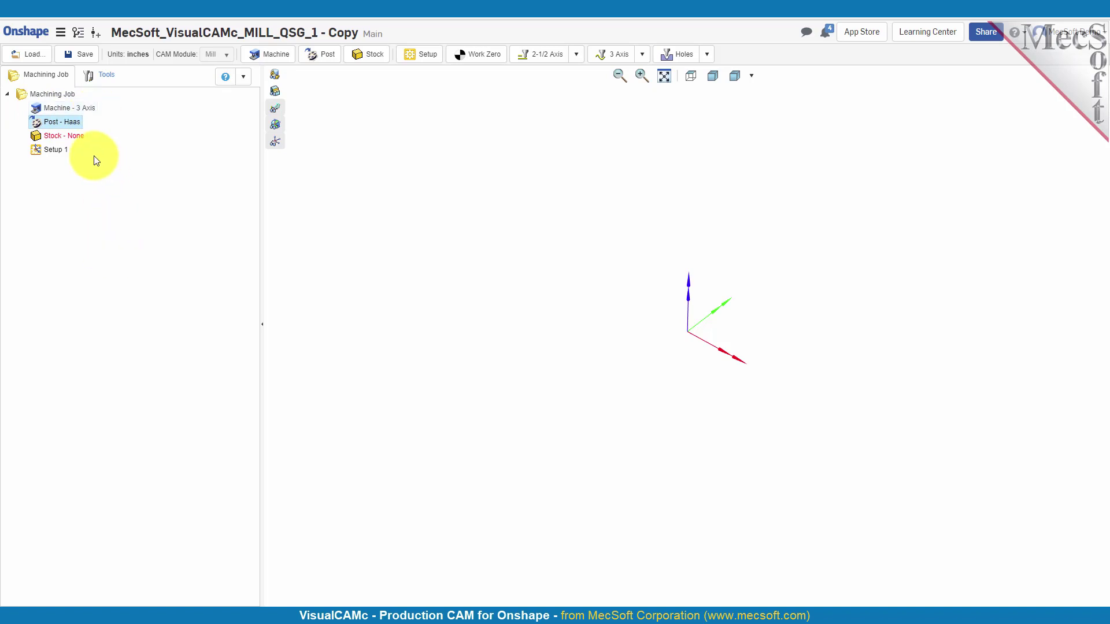
Show the part again and create a part bounds stock with offsets of 0.0106 in X, 0.0106 in Y and 0.03 in Z
click(277, 93)
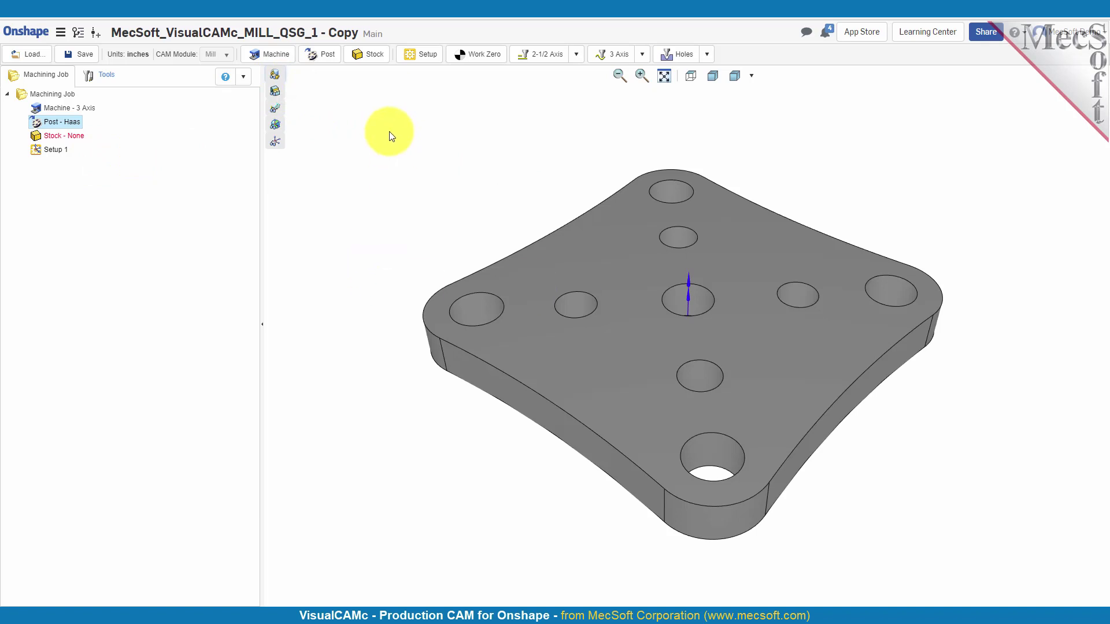
click(375, 58)
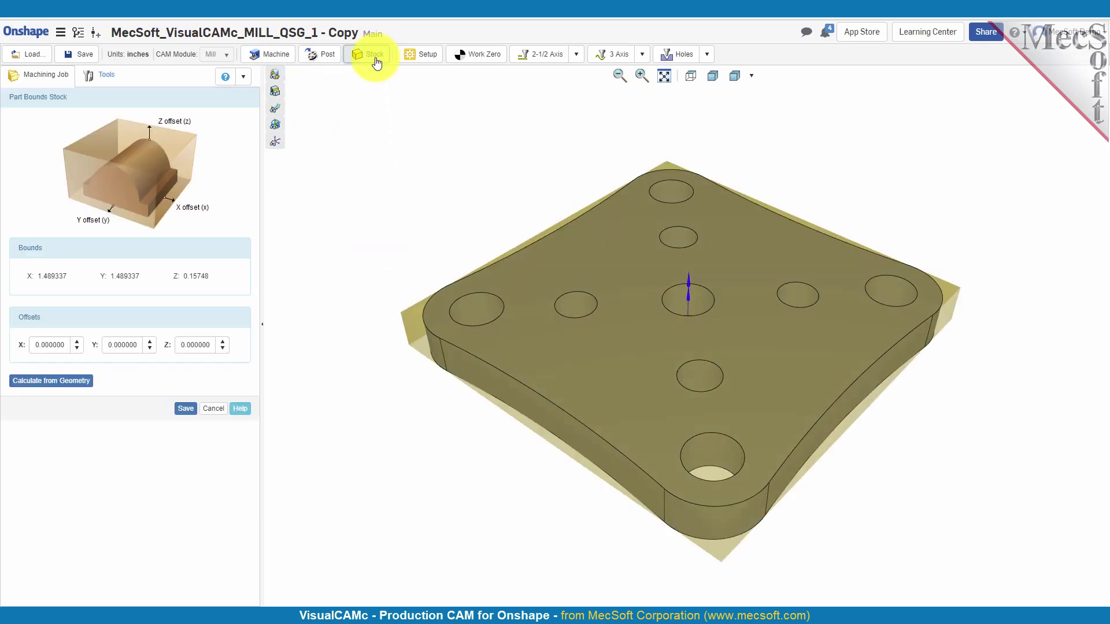
double_click(56, 346)
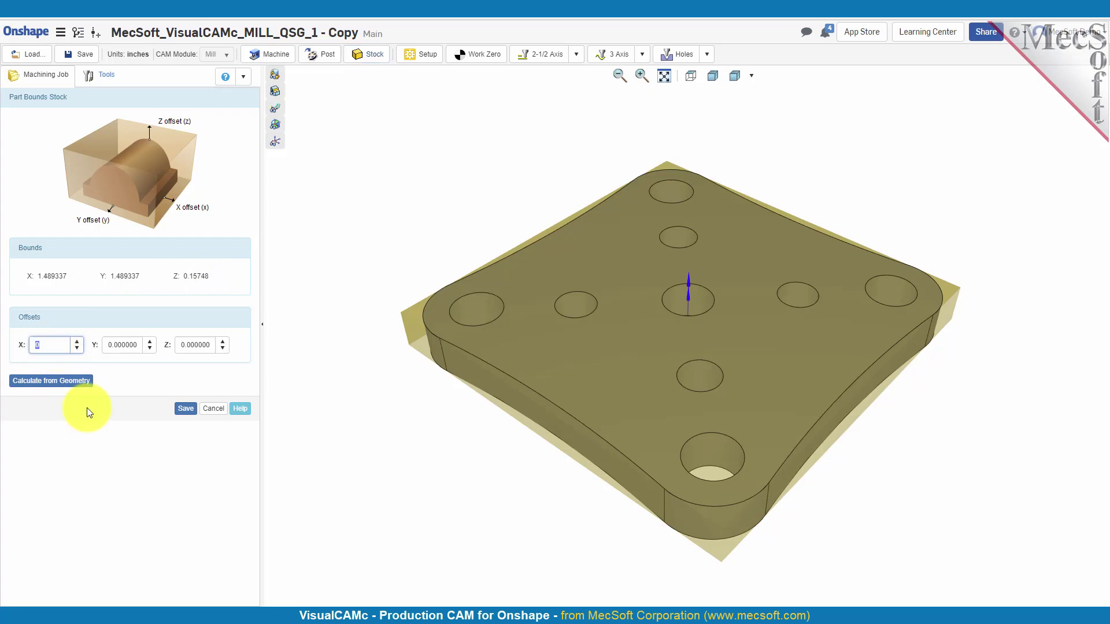
text(0.0106)
click(116, 342)
drag(114, 342, 108, 343)
text(0.010)
click(174, 345)
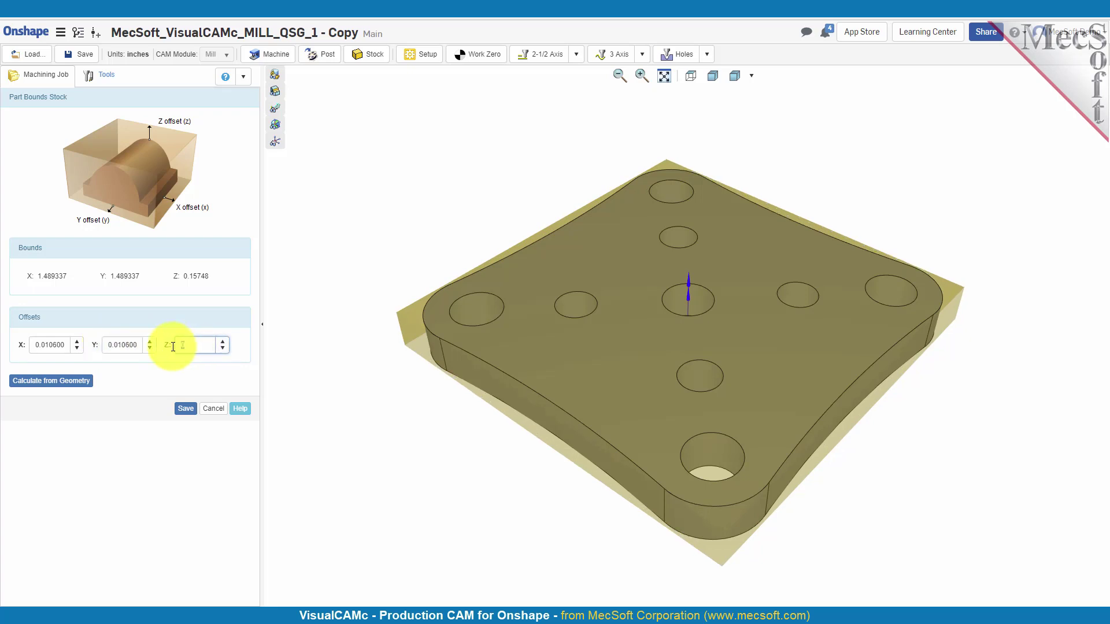
text(0.03)
click(186, 409)
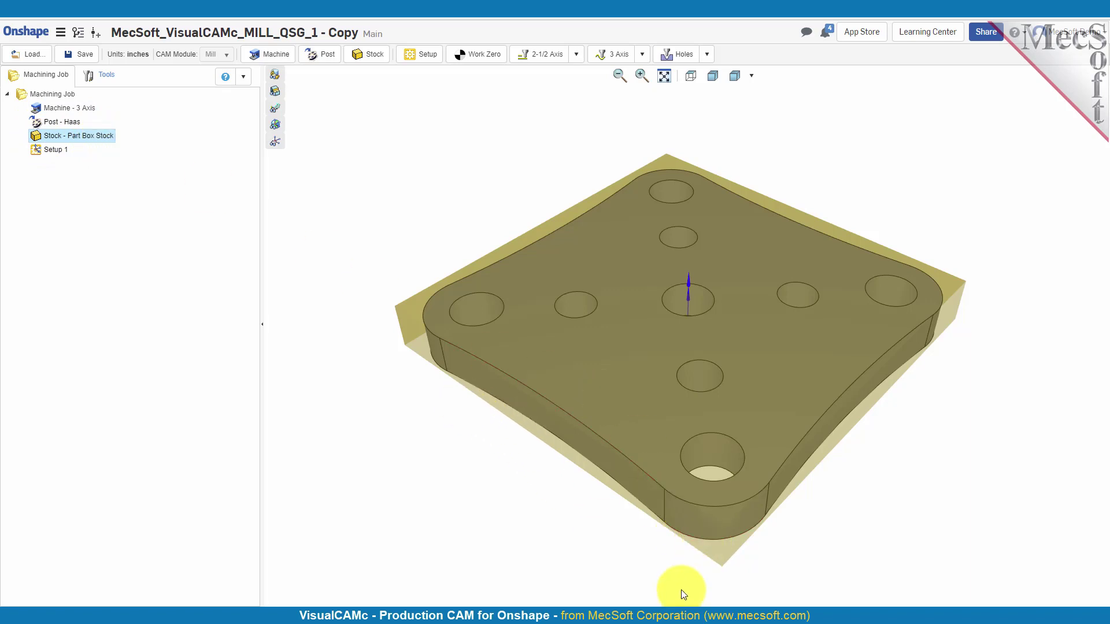
Examine how the stock box encloses the part by switching its display off and on and viewing it from the side
click(276, 94)
click(276, 94)
click(279, 93)
click(279, 94)
right_drag(593, 556, 575, 533)
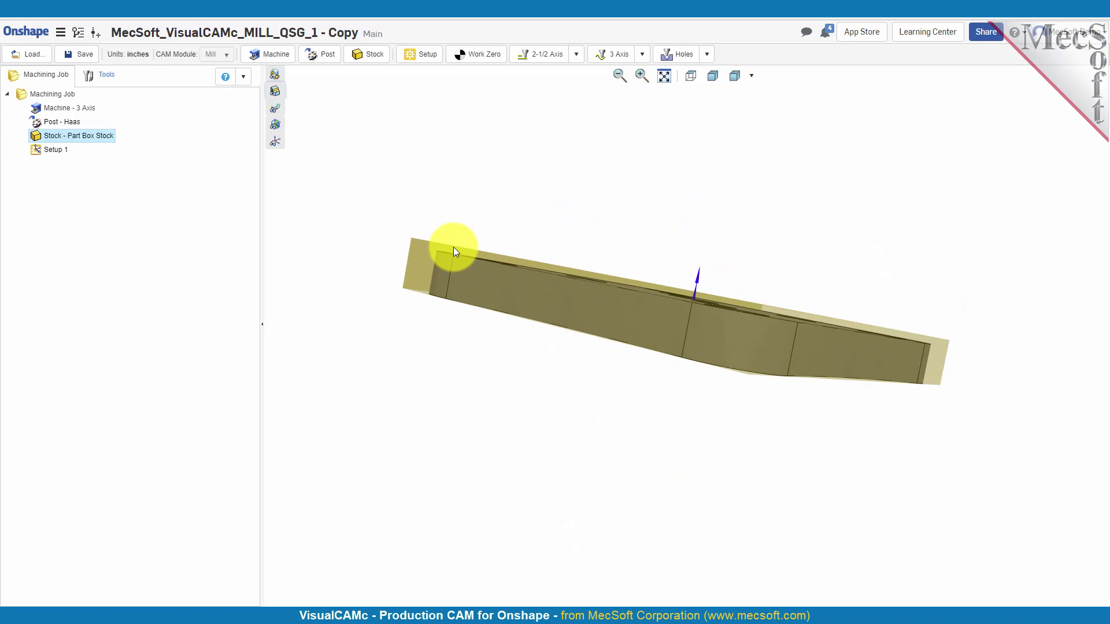
right_drag(562, 391, 568, 431)
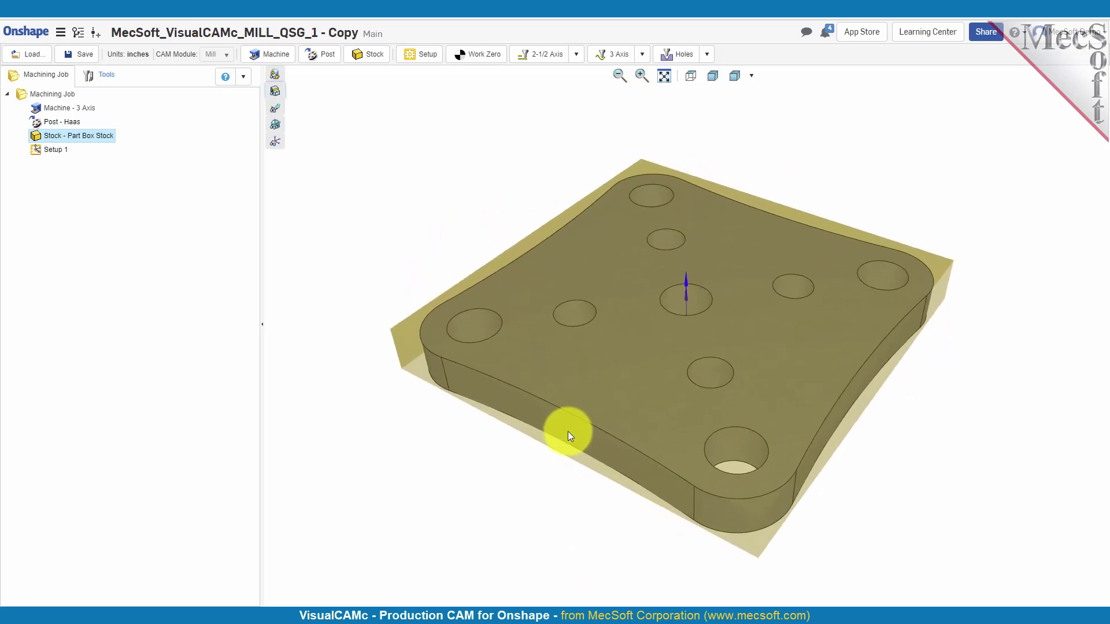
Add a work zero to Setup 1, set to the stock box at the Highest Z face and South West position
click(56, 151)
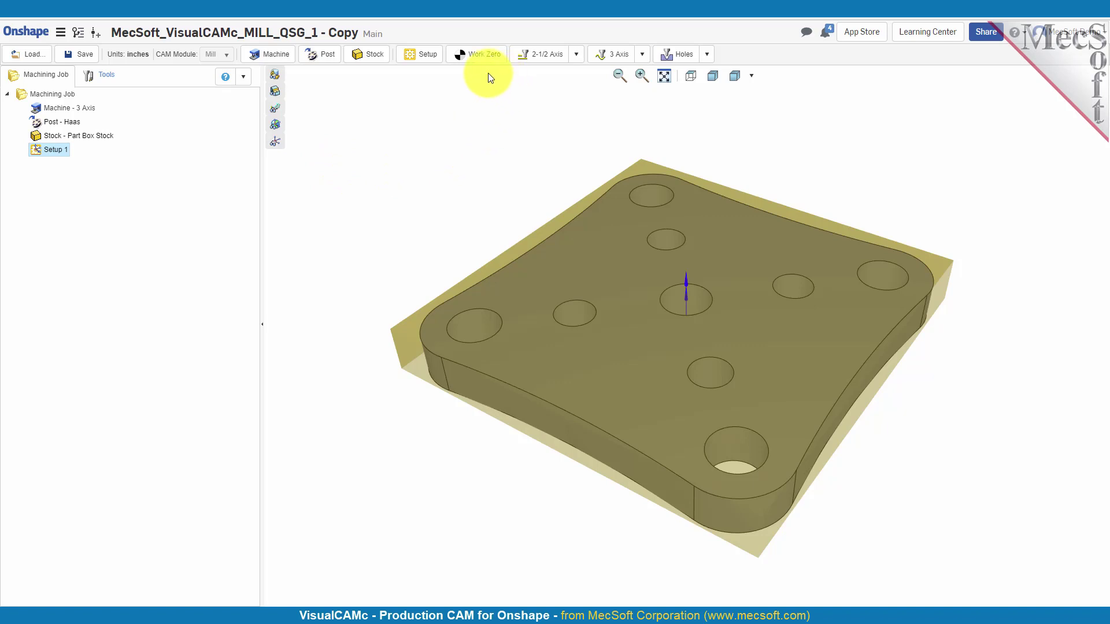
click(480, 58)
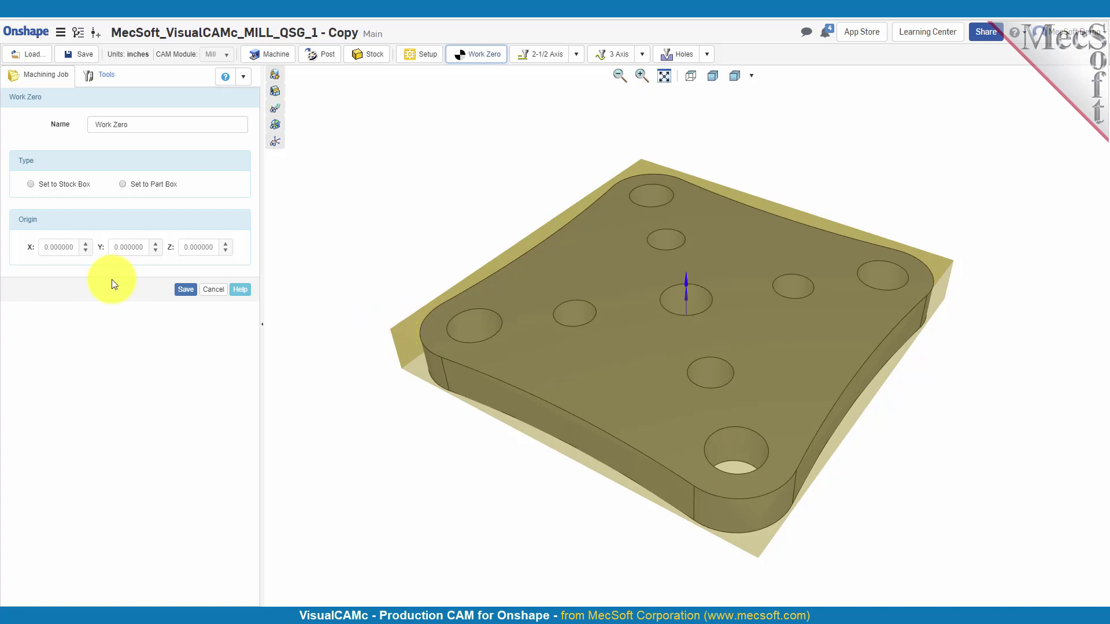
click(32, 185)
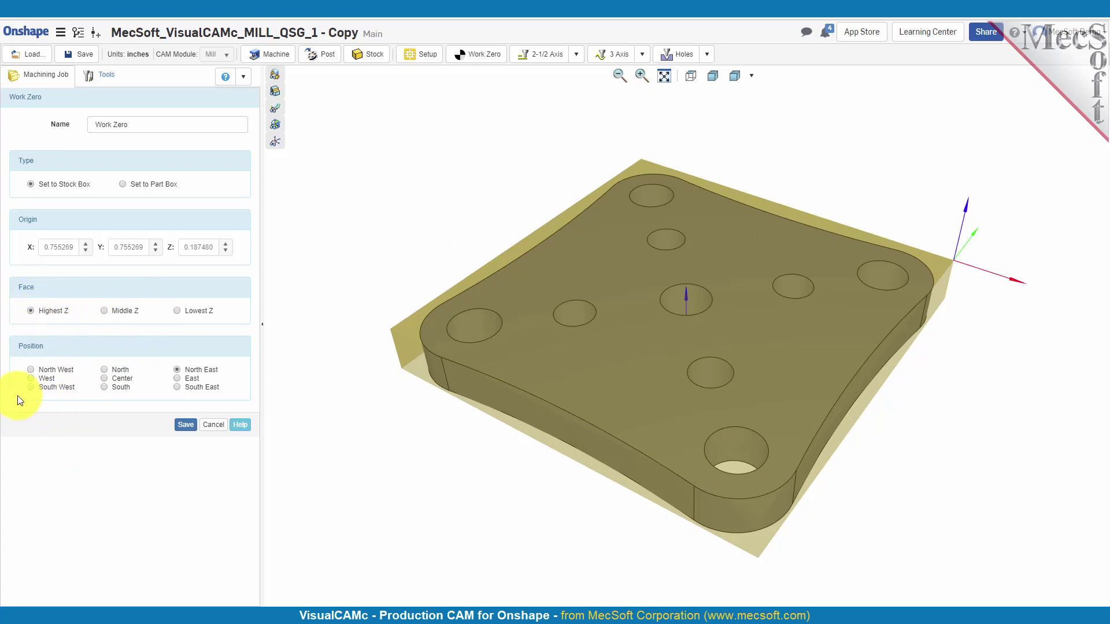
click(33, 386)
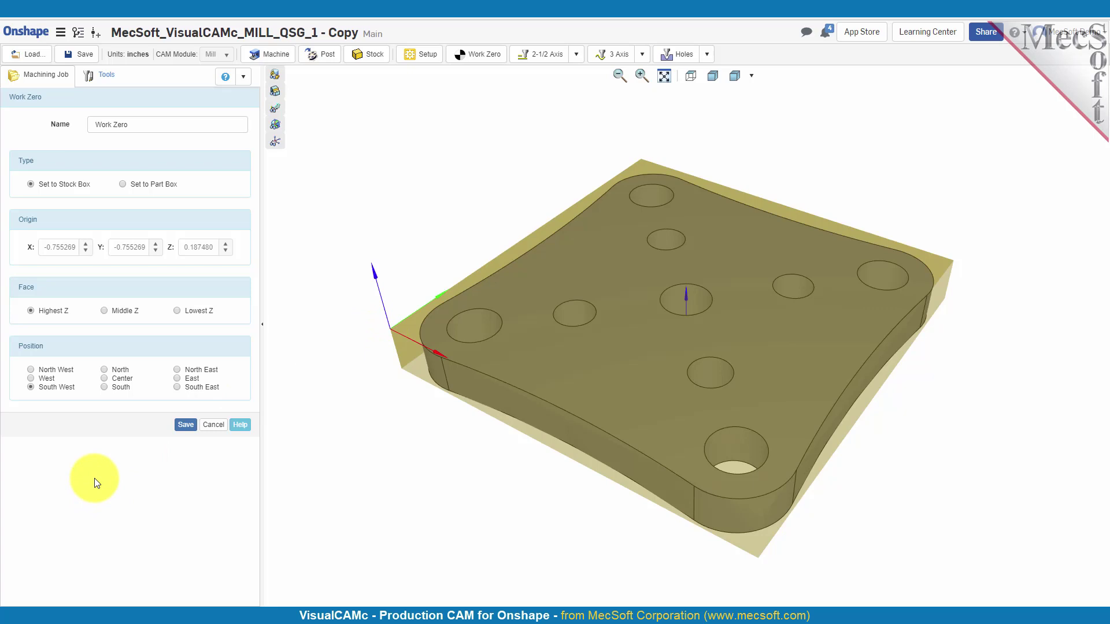
click(184, 426)
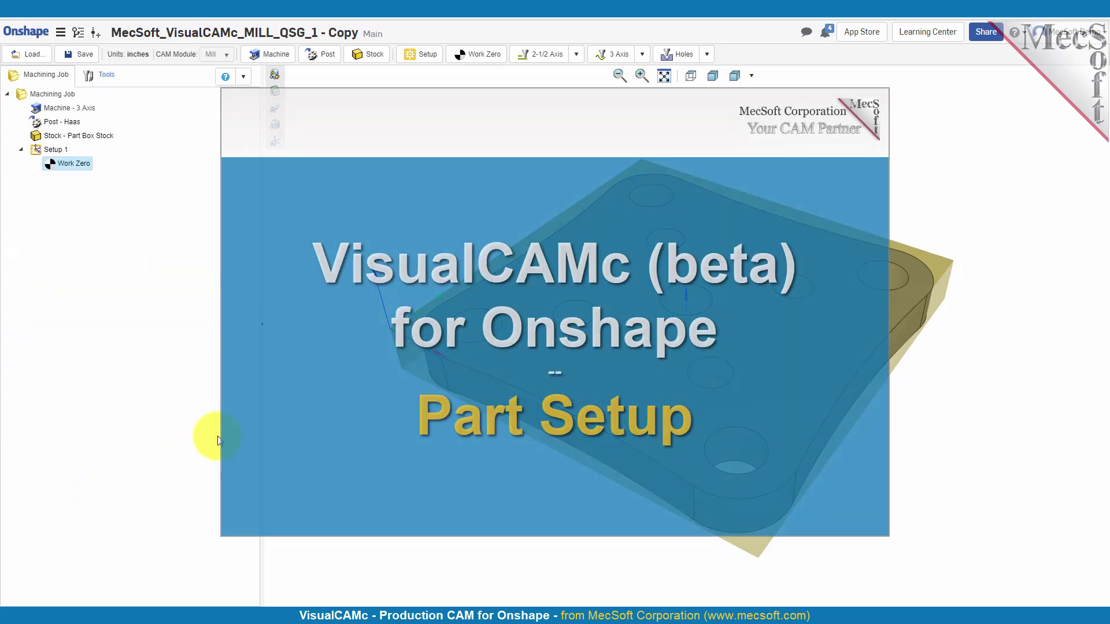